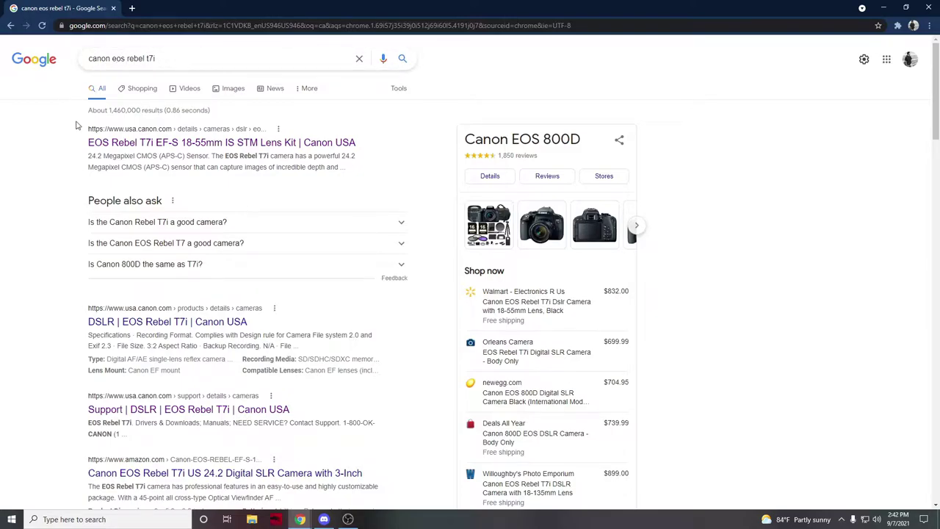
# - Open the usa.canon.com page for the EOS Rebel T7i EF-S 18-55mm IS STM Lens Kit from Google
pyautogui.click(117, 142)
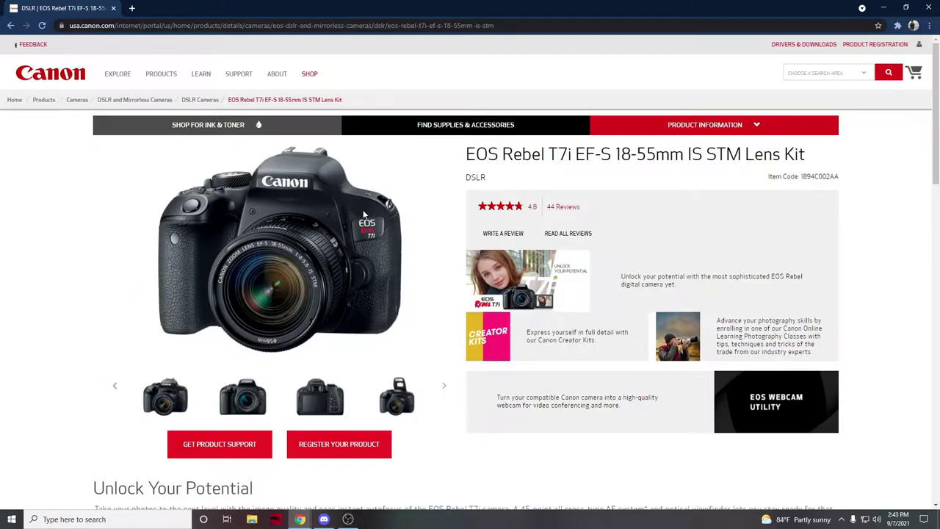
# - Check the T7i's specifications, then go to Canon's Drivers & Downloads support
pyautogui.scroll(-6, 363, 213)
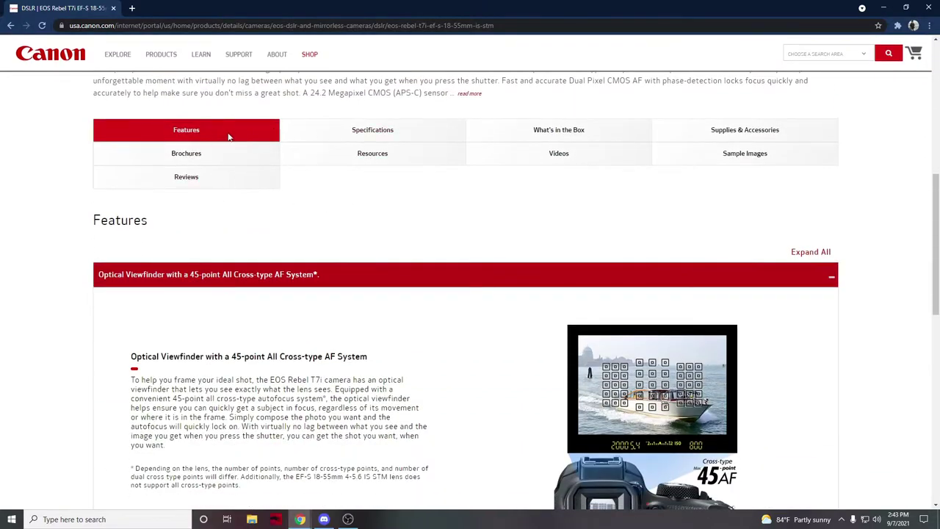
pyautogui.click(364, 132)
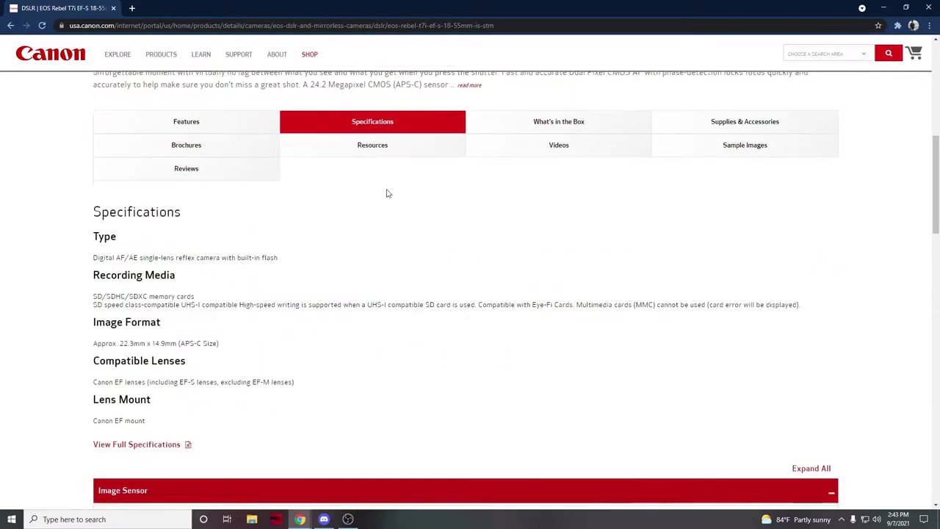
pyautogui.scroll(-1, 364, 203)
pyautogui.scroll(8, 354, 215)
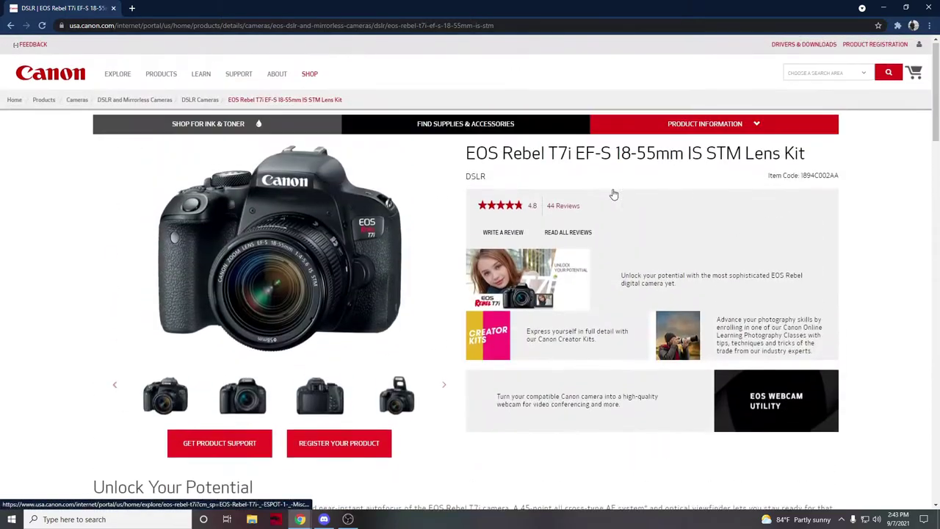
pyautogui.click(790, 51)
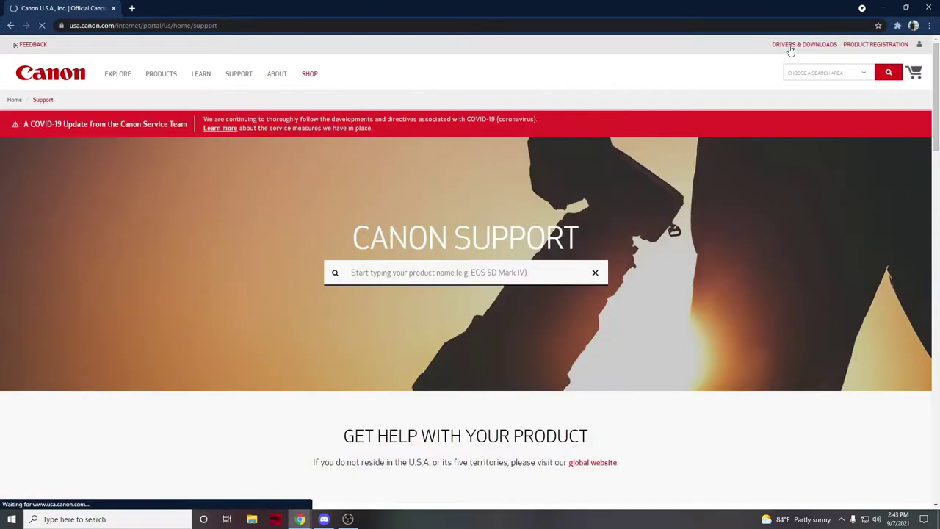
# - Open EOS Utility support resources and pick EOS Rebel T7i from the EOS REBEL models
pyautogui.scroll(-2, 587, 154)
pyautogui.scroll(-10, 575, 164)
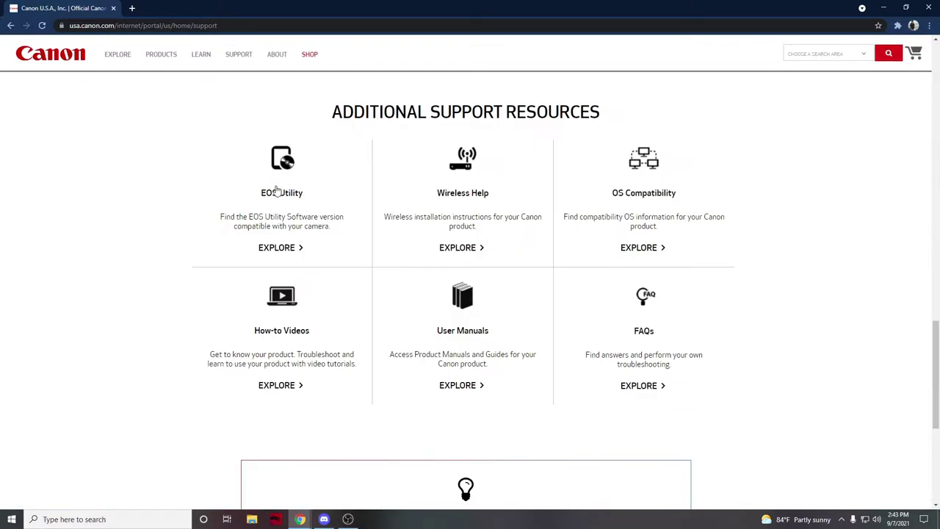
pyautogui.click(281, 193)
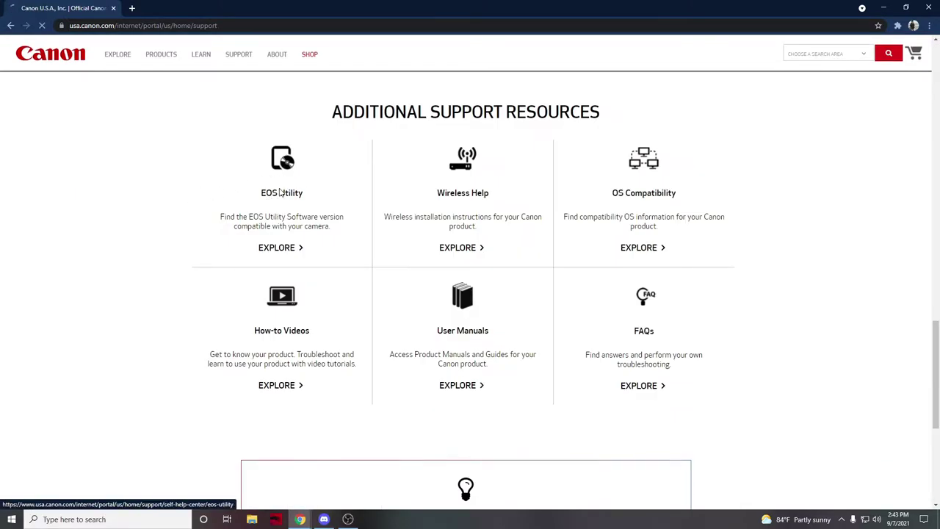
pyautogui.scroll(-5, 280, 193)
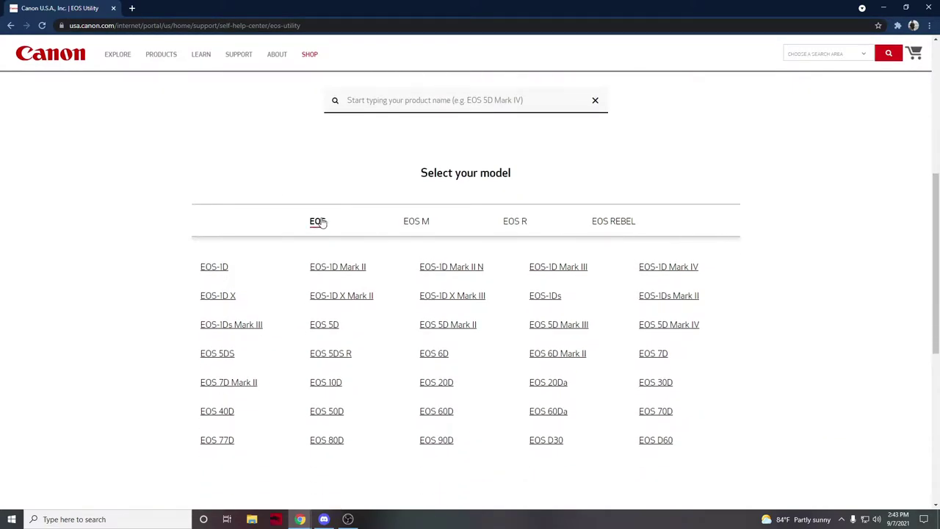
pyautogui.scroll(-1, 323, 227)
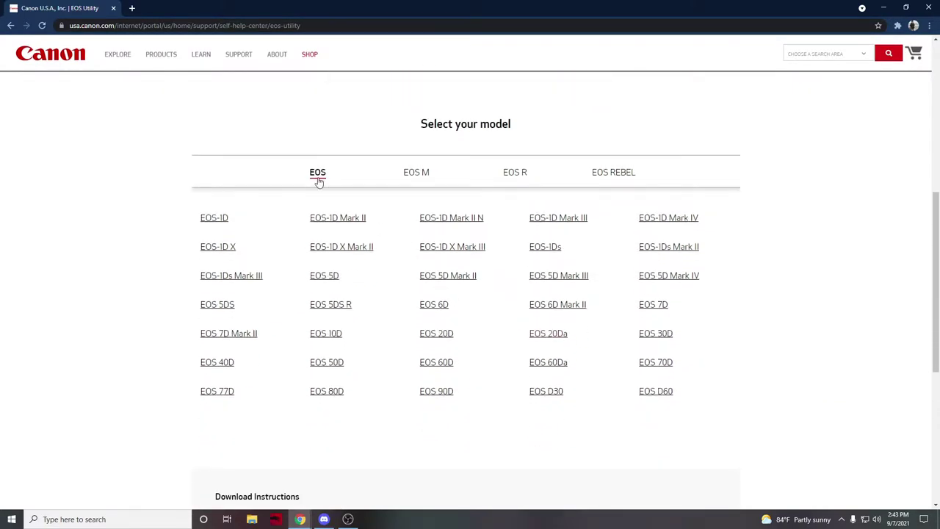
pyautogui.click(601, 175)
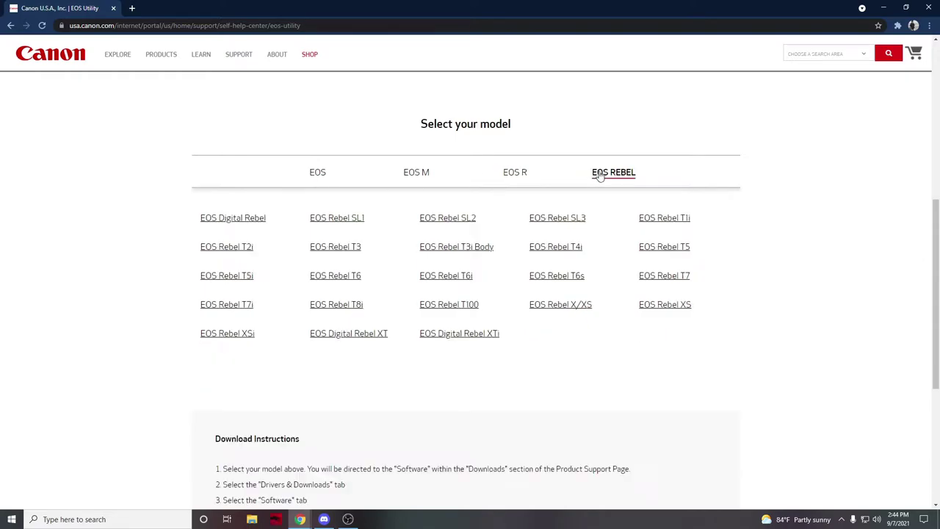
pyautogui.click(232, 307)
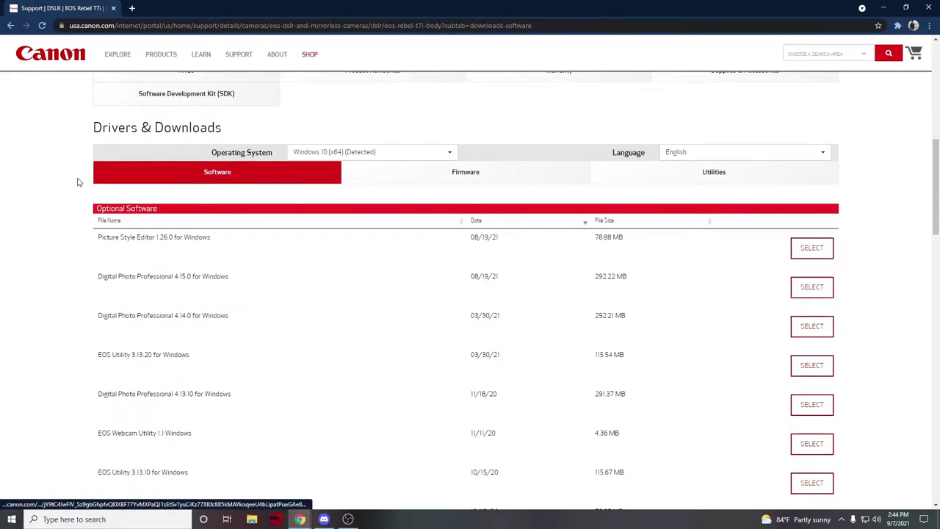
# - Download EOSWebcamUtility-WIN1.1.zip for EOS Webcam Utility 1.1 Windows and open the archive
pyautogui.scroll(-1, 77, 184)
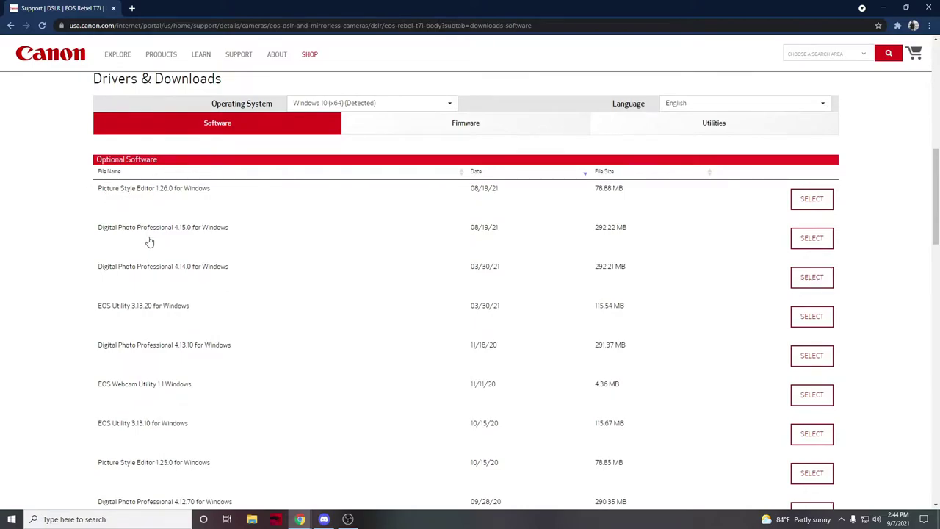
pyautogui.scroll(-1, 59, 288)
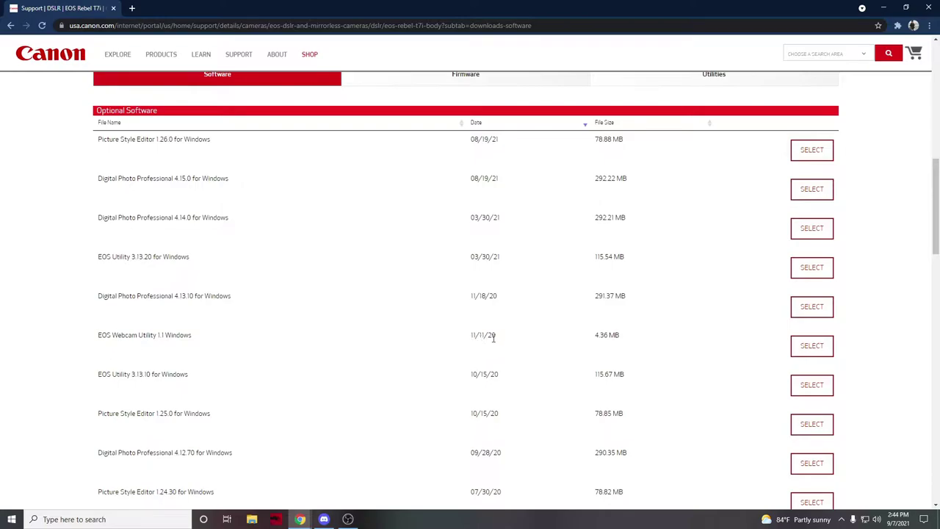
pyautogui.click(183, 337)
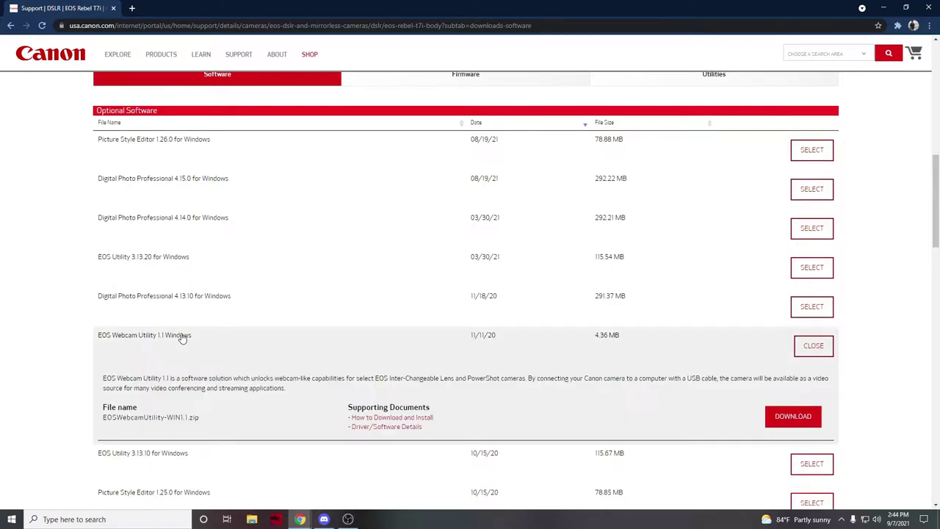
pyautogui.scroll(-1, 353, 331)
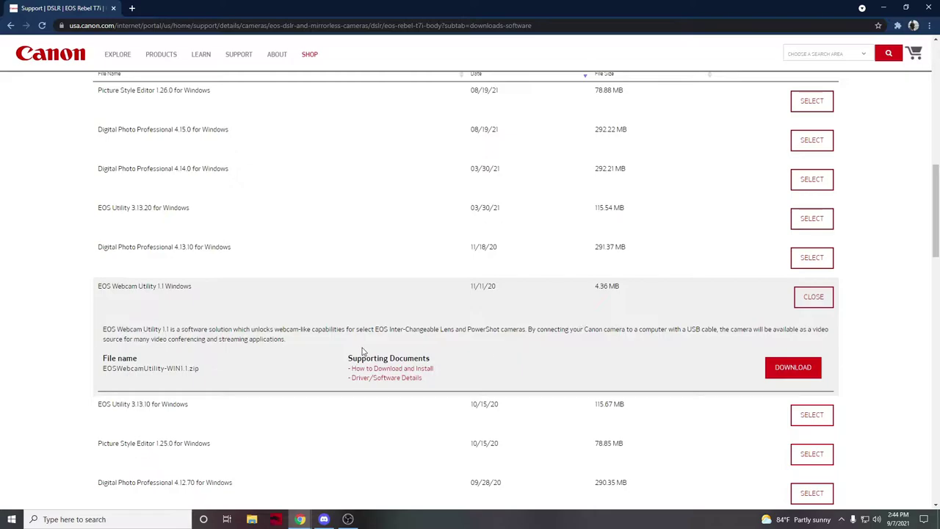
pyautogui.click(788, 368)
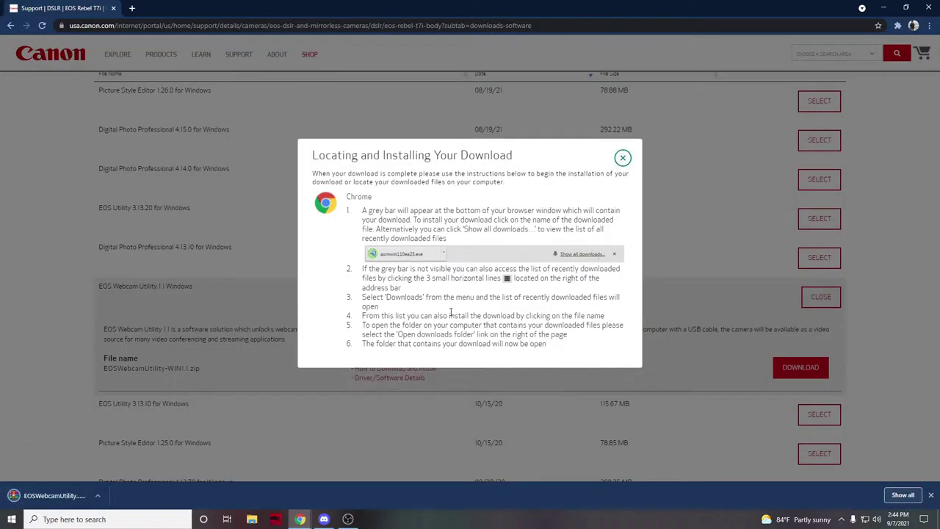
pyautogui.click(54, 498)
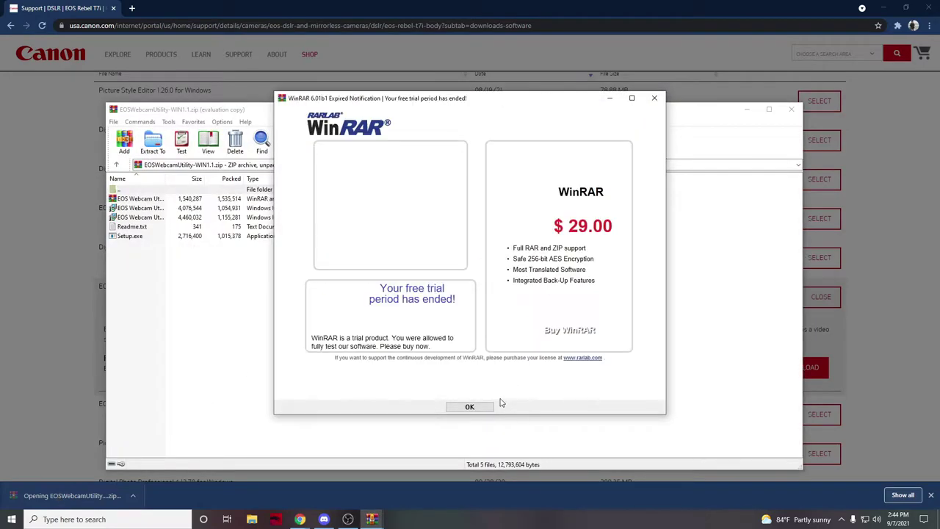
# - Dismiss the WinRAR trial notice, run Setup.exe from the archive, then close the setup wizard
pyautogui.click(655, 98)
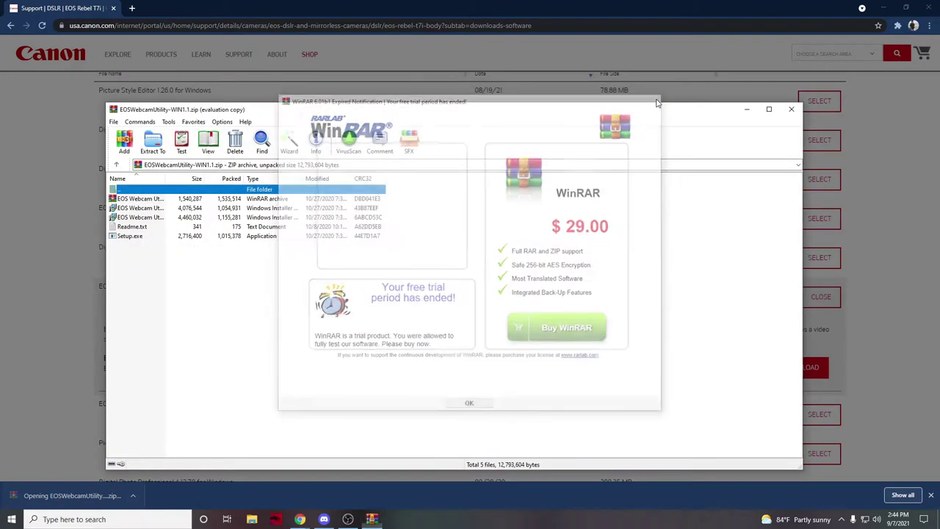
pyautogui.click(173, 237)
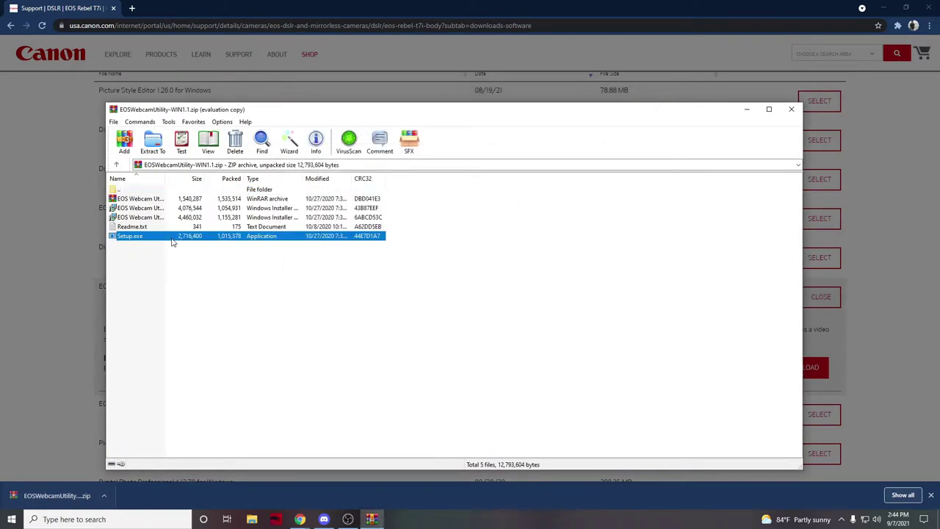
pyautogui.doubleClick(243, 239)
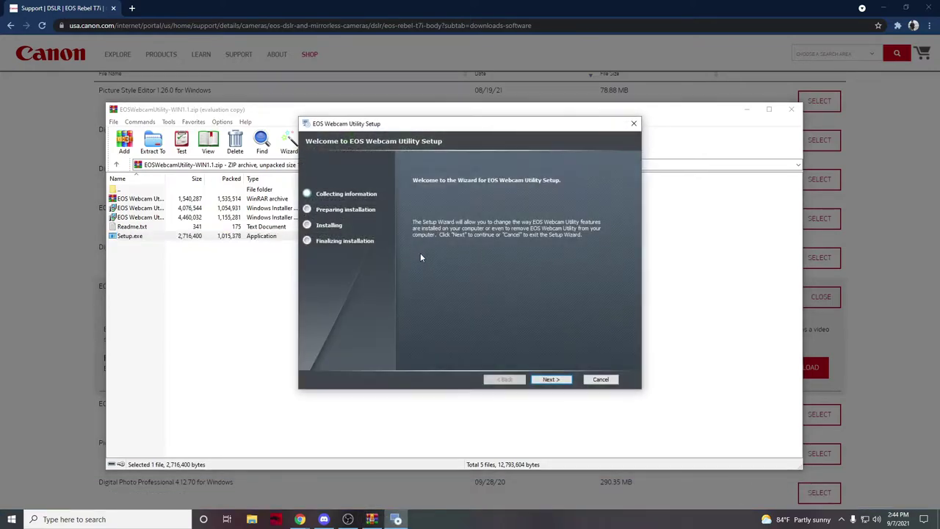
pyautogui.click(550, 379)
pyautogui.click(634, 123)
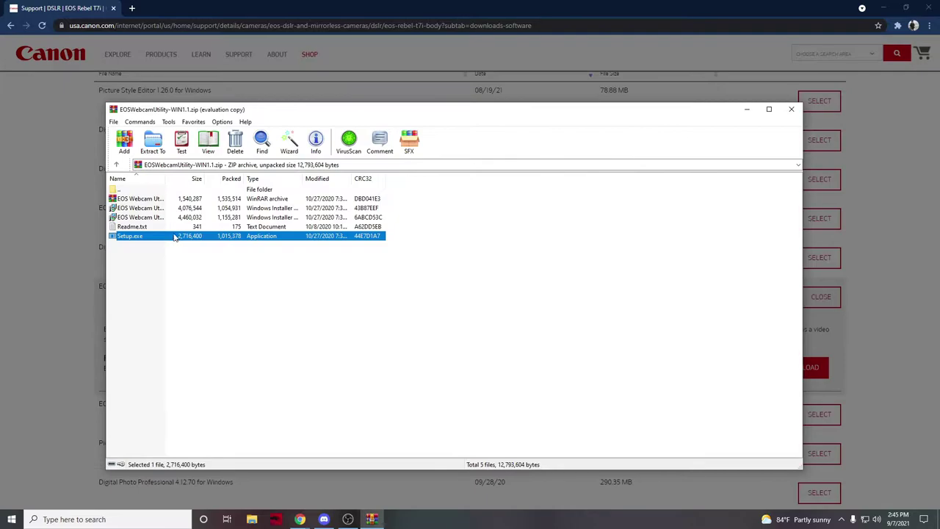
pyautogui.click(163, 197)
# - Bring the OBS Studio 27.0.1 window with its monitor 2 source to the front
pyautogui.click(257, 238)
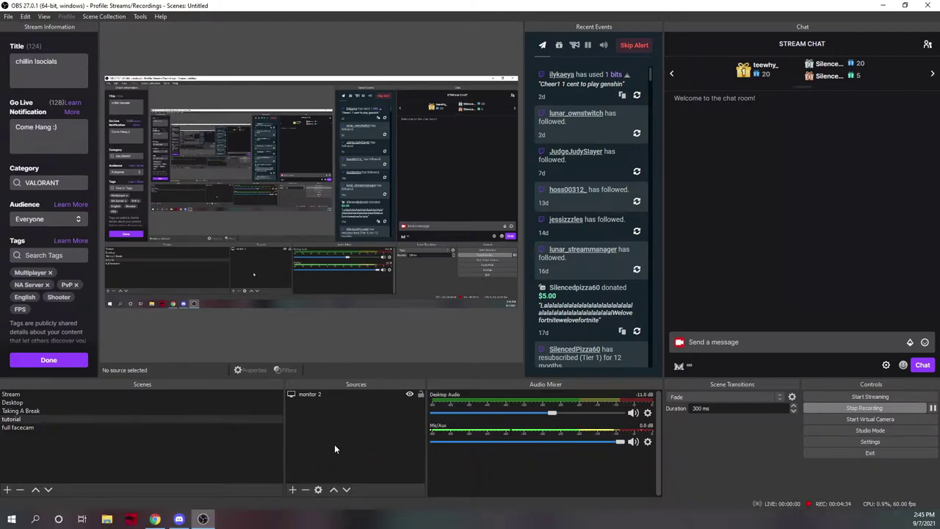
# - Create a new Video Capture Device source named canon camera
pyautogui.click(293, 490)
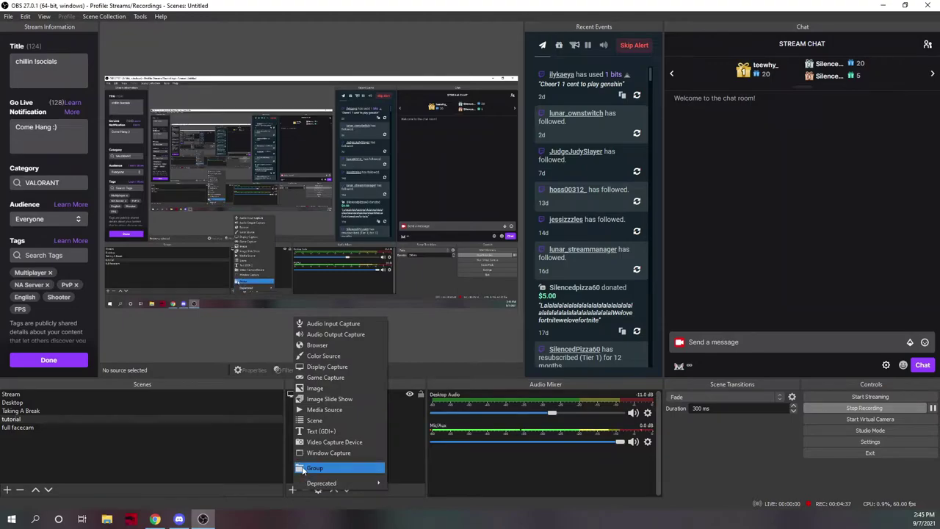
pyautogui.click(337, 442)
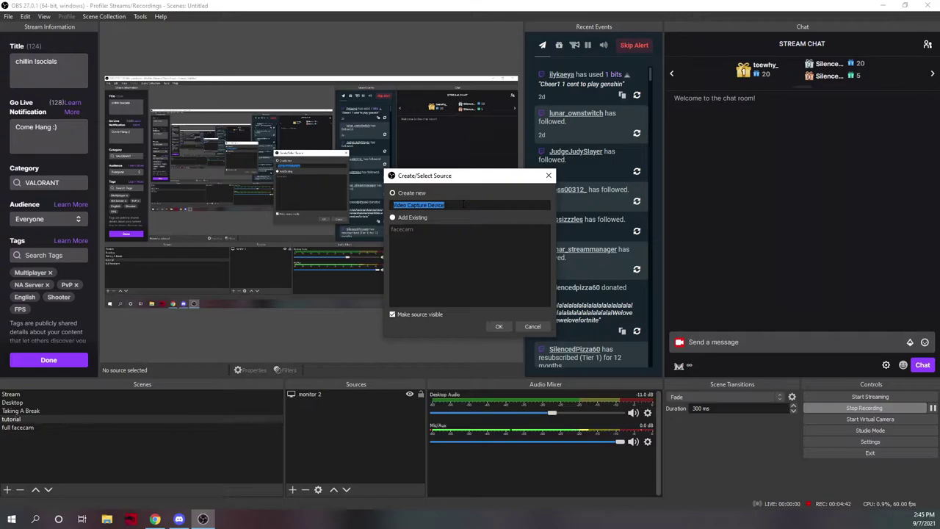
pyautogui.write('canon camera')
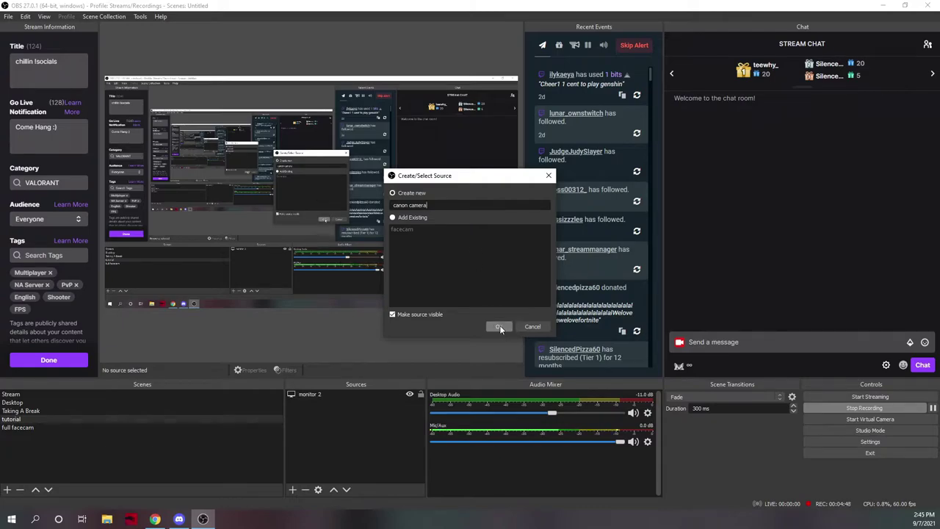
pyautogui.click(499, 326)
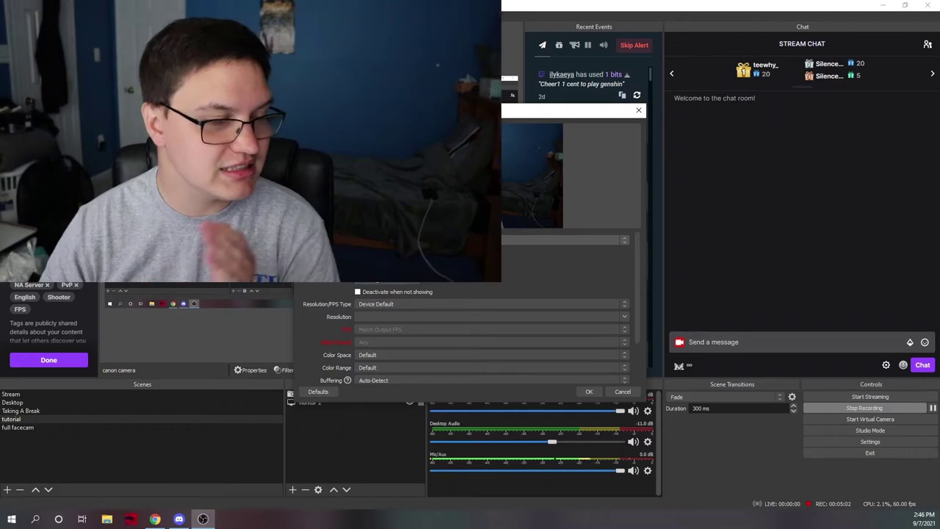
# - Leave Resolution/FPS Type on Device Default and accept the camera's properties
pyautogui.click(420, 305)
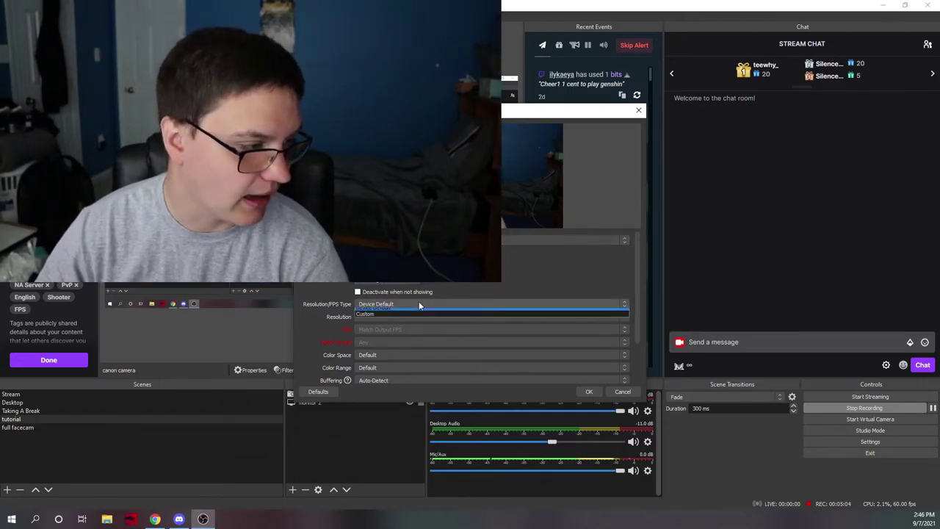
pyautogui.click(396, 306)
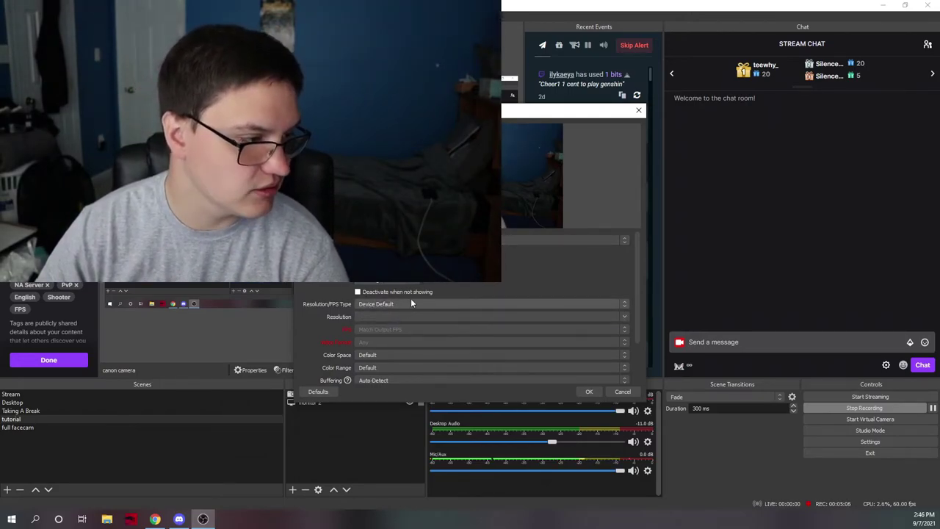
pyautogui.scroll(-3, 412, 316)
pyautogui.scroll(3, 435, 349)
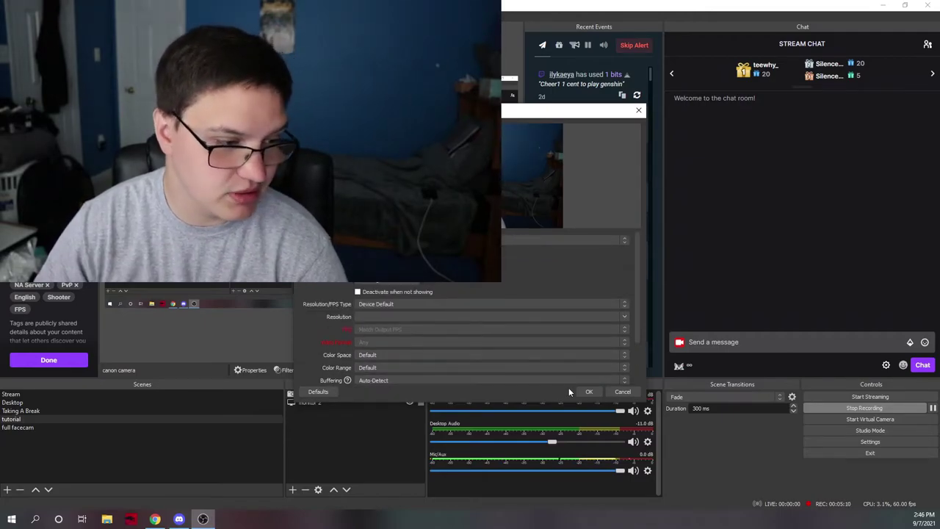
pyautogui.click(589, 391)
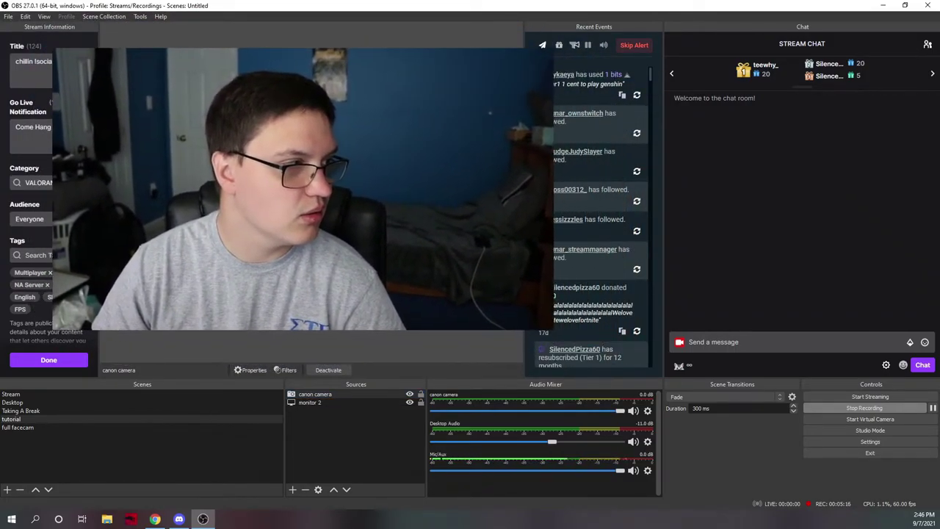
# - Scale the canon camera down via Transform and drag it to the left of the preview
pyautogui.rightClick(271, 338)
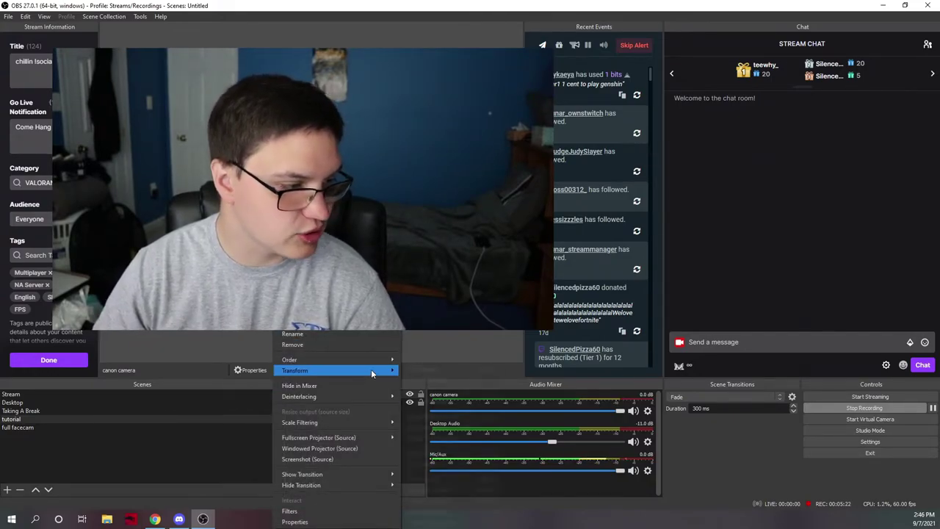
pyautogui.moveTo(371, 369)
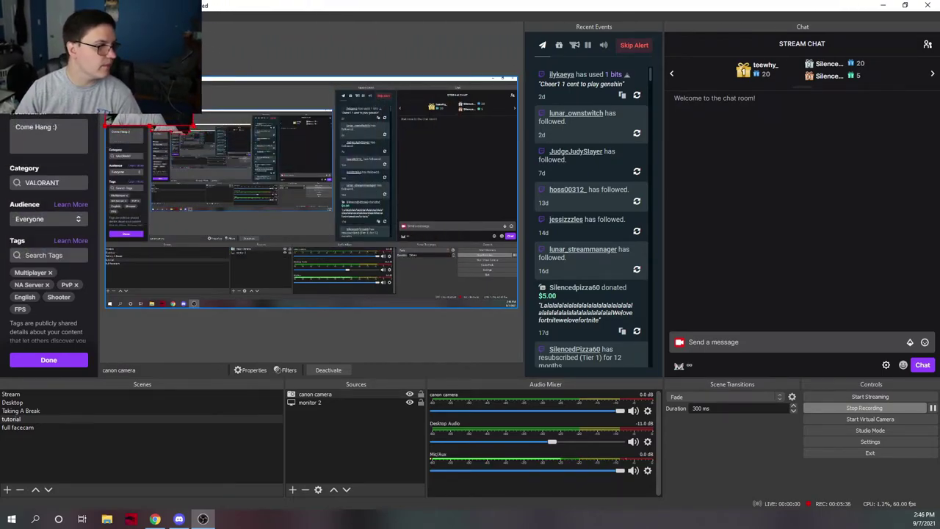
pyautogui.moveTo(180, 153); pyautogui.dragTo(150, 186)
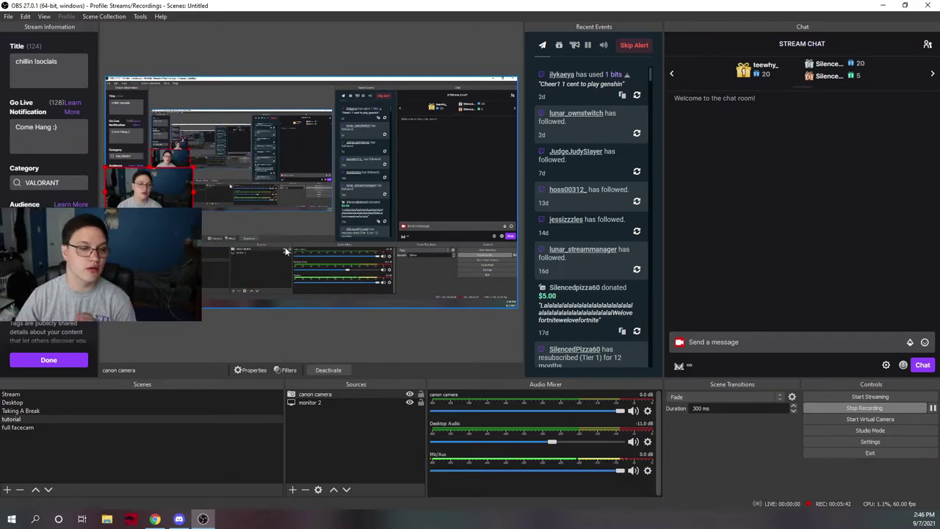
pyautogui.moveTo(151, 188)
pyautogui.mouseDown()
pyautogui.moveTo(217, 146)
pyautogui.moveTo(283, 184)
pyautogui.moveTo(250, 192)
pyautogui.moveTo(301, 201)
pyautogui.moveTo(155, 201)
pyautogui.mouseUp()
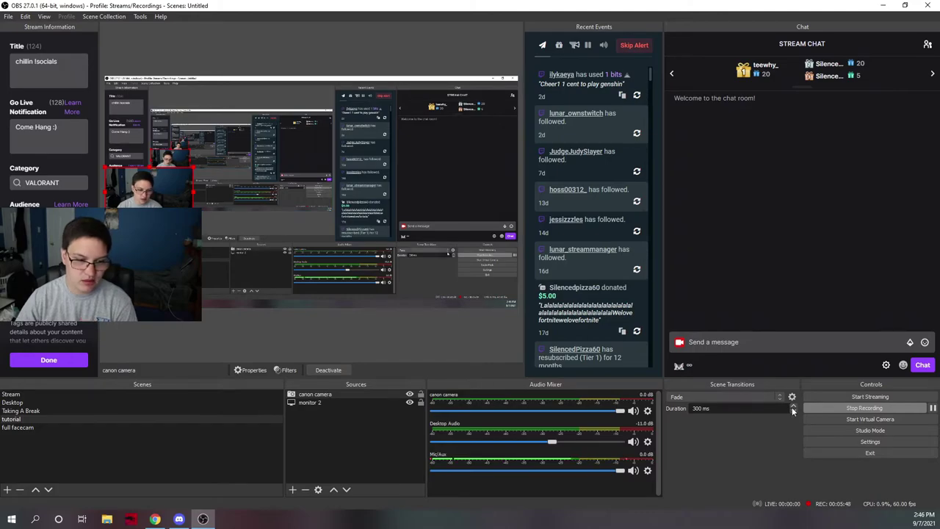
pyautogui.click(860, 441)
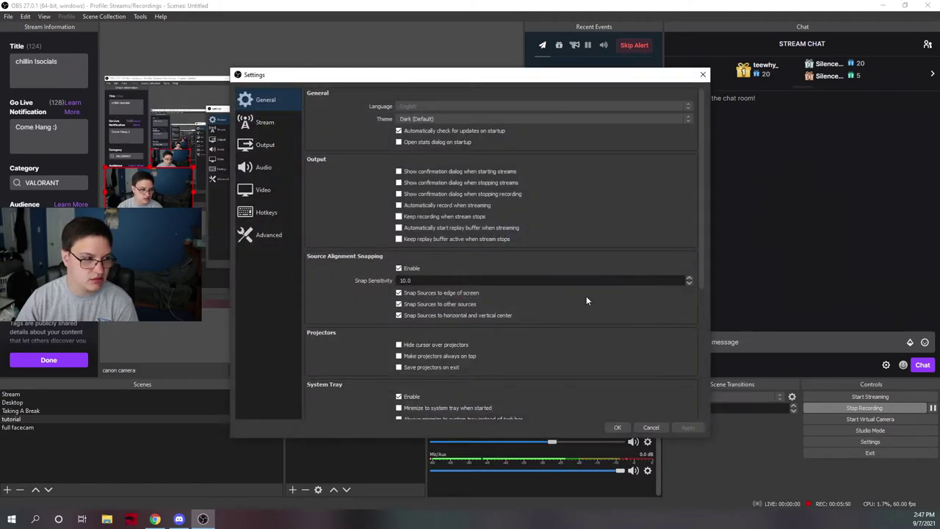
pyautogui.scroll(-2, 355, 175)
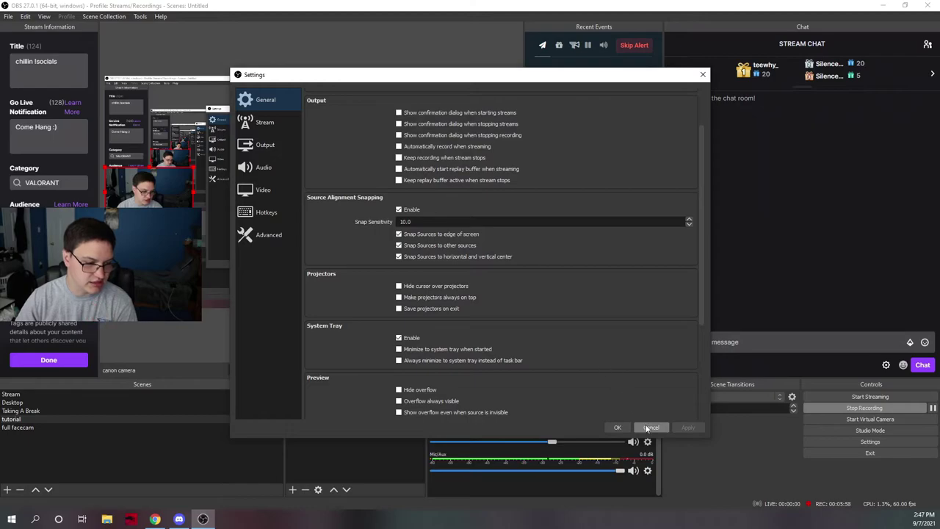
pyautogui.click(617, 426)
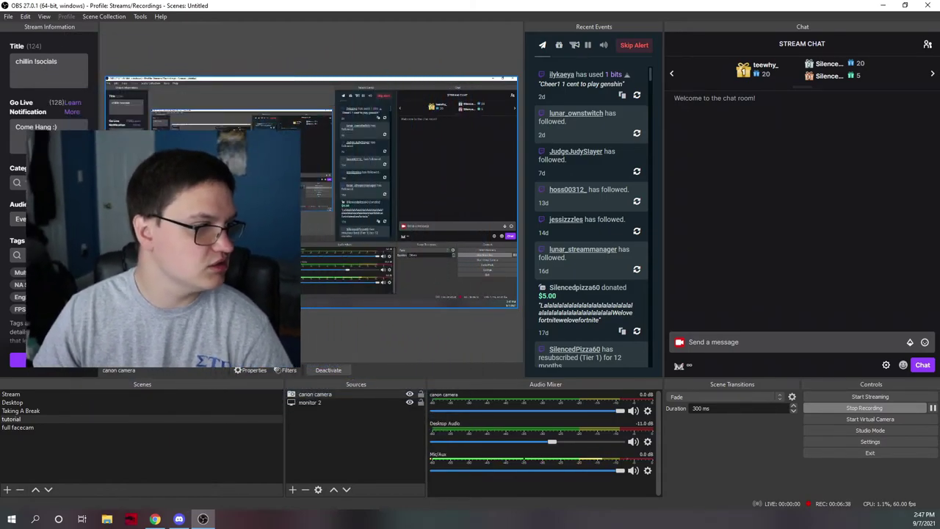
# - Enlarge the canon camera from its corner handle and drag it into the scene's left corner
pyautogui.moveTo(234, 156); pyautogui.dragTo(167, 179)
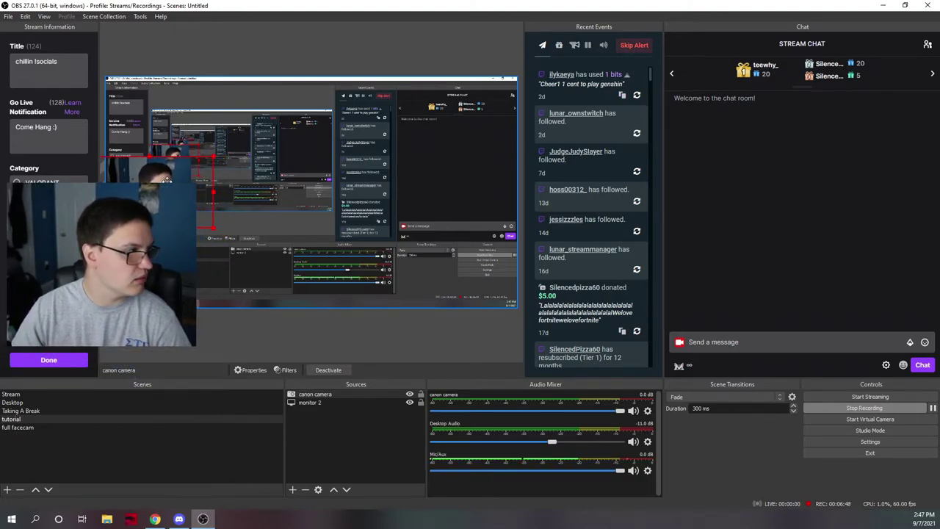
pyautogui.click(195, 125)
pyautogui.click(294, 324)
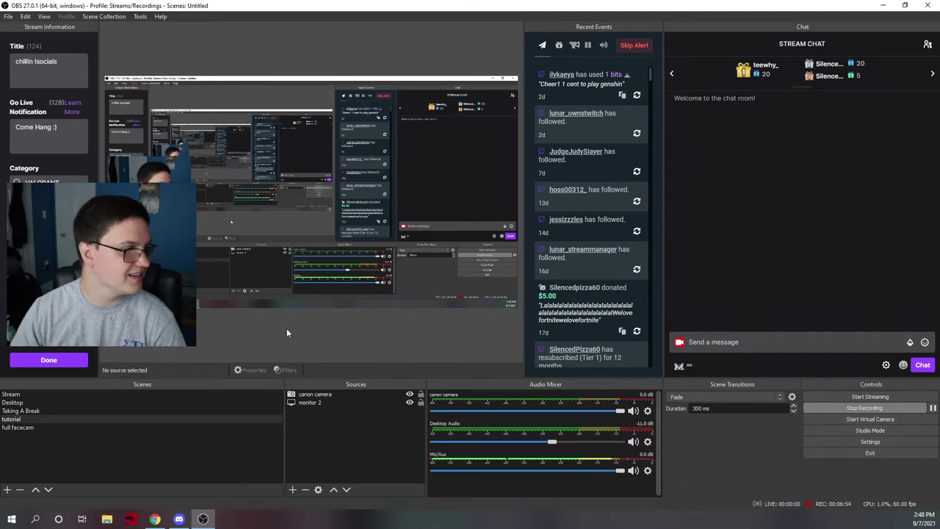
pyautogui.moveTo(147, 309); pyautogui.dragTo(139, 126)
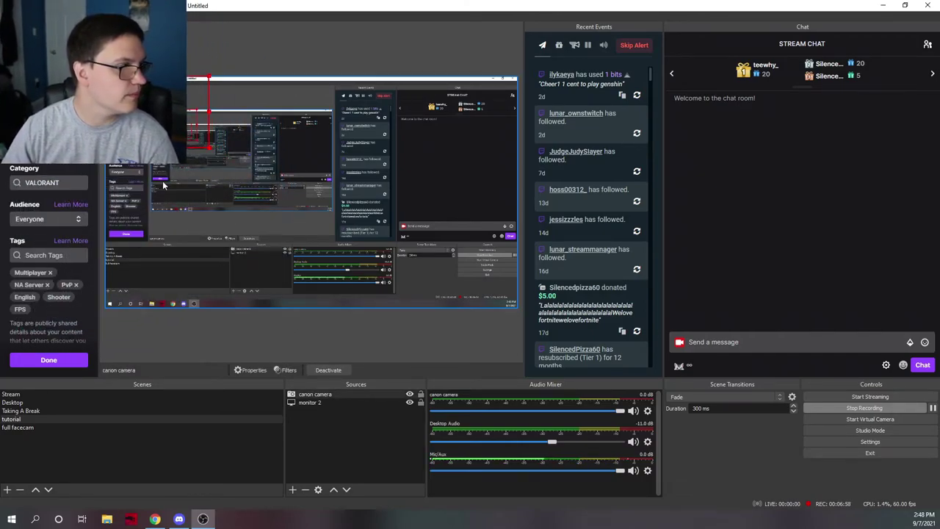
pyautogui.click(265, 277)
# - Clear the source selection to view the facecam over the monitor 2 capture
pyautogui.click(307, 325)
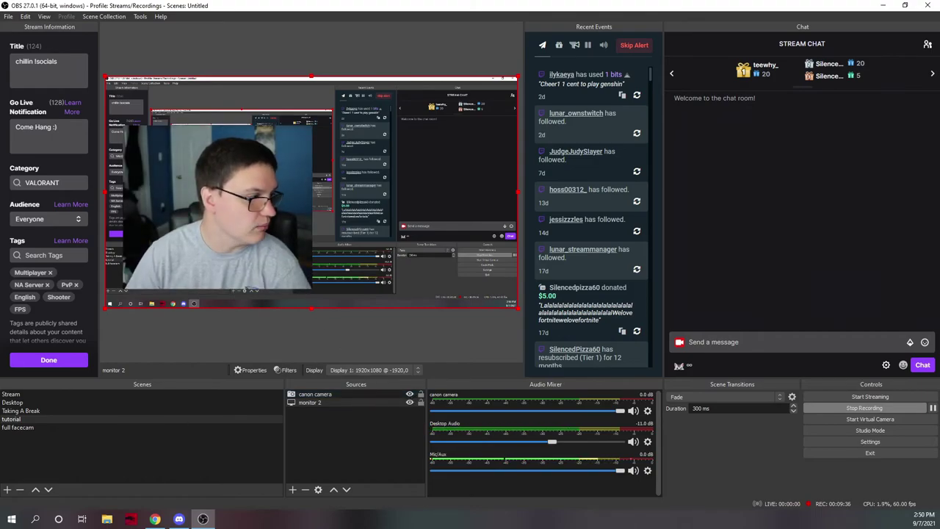
# - Move the canon camera feed, toggle its visibility off and on, and drag it toward centre
pyautogui.moveTo(198, 169); pyautogui.dragTo(150, 180)
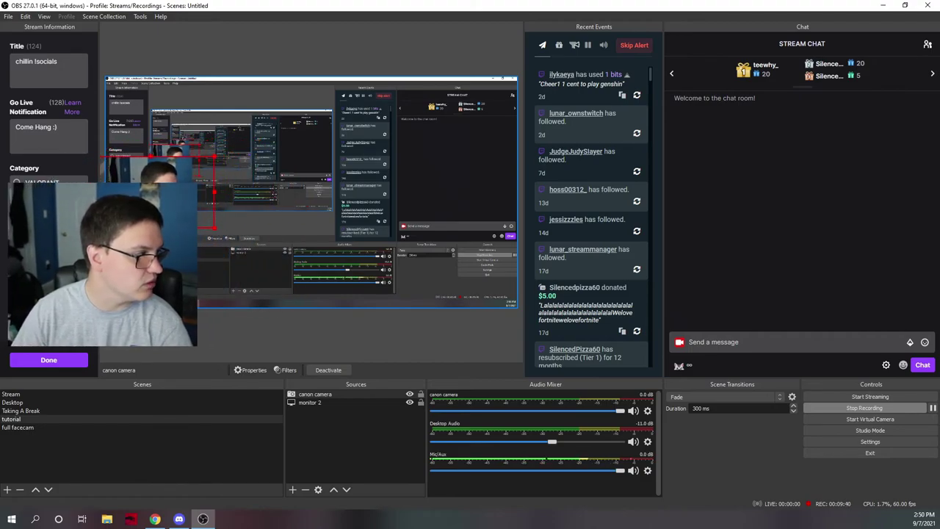
pyautogui.click(411, 397)
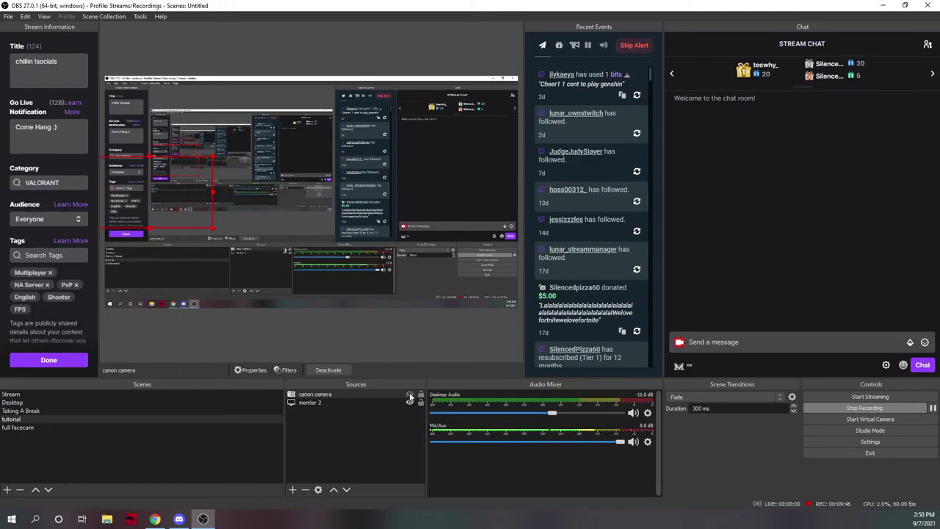
pyautogui.click(411, 396)
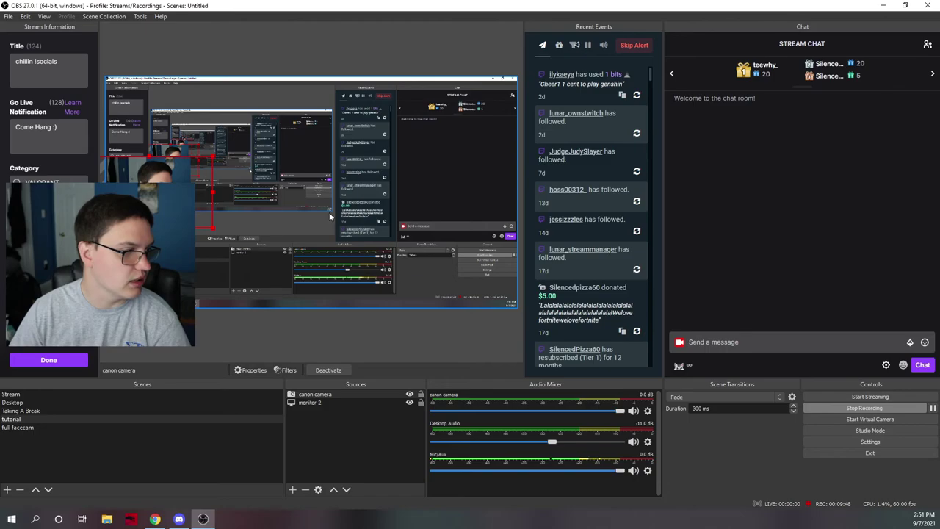
pyautogui.moveTo(158, 192); pyautogui.dragTo(253, 167)
# - Apply Transform > Fit to screen to the canon camera, then nudge it left and right
pyautogui.rightClick(255, 168)
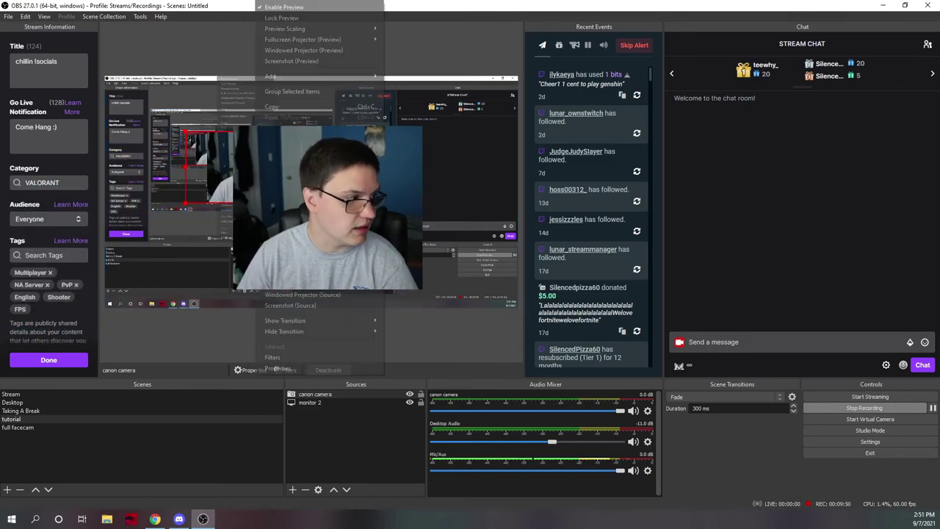
pyautogui.moveTo(352, 218)
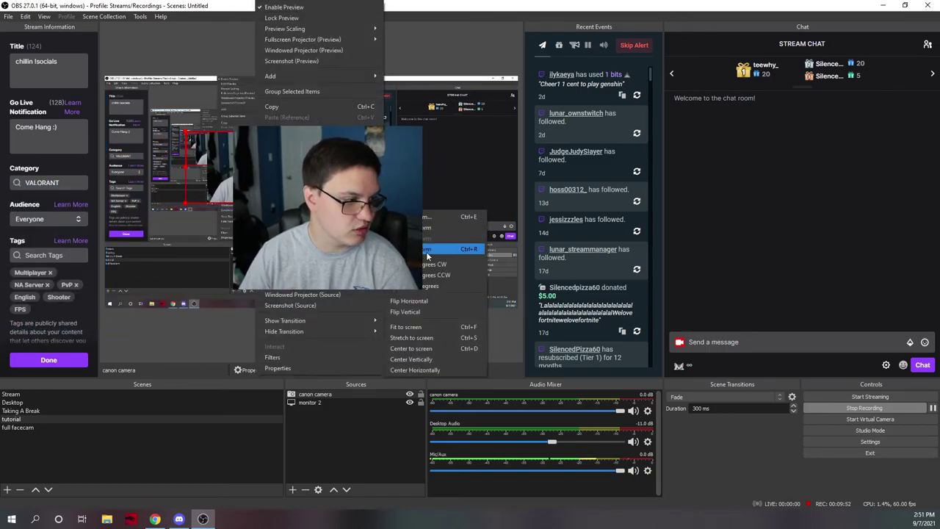
pyautogui.click(443, 327)
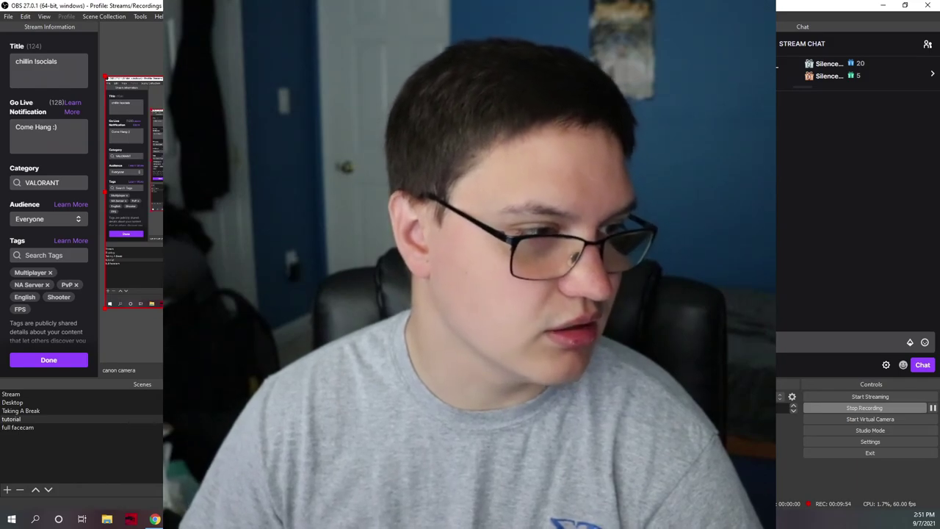
pyautogui.press('Left')
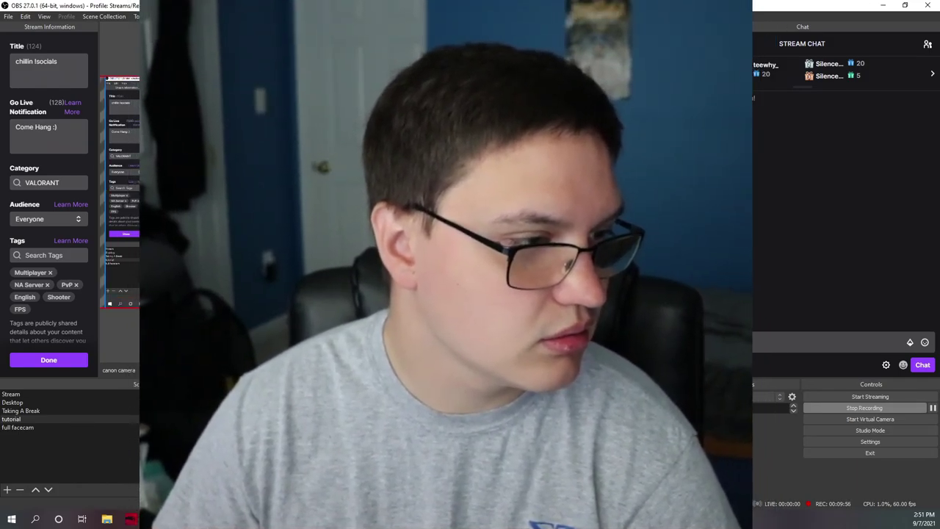
pyautogui.press('Right')
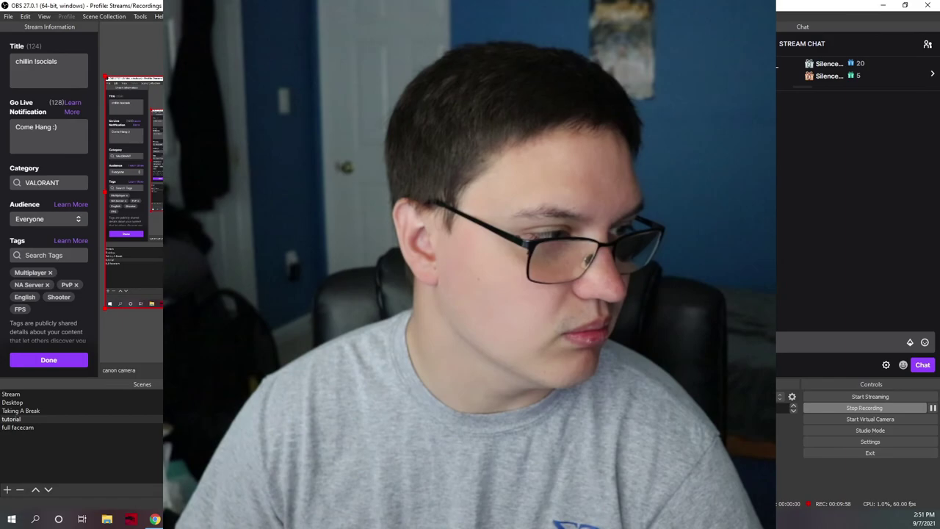